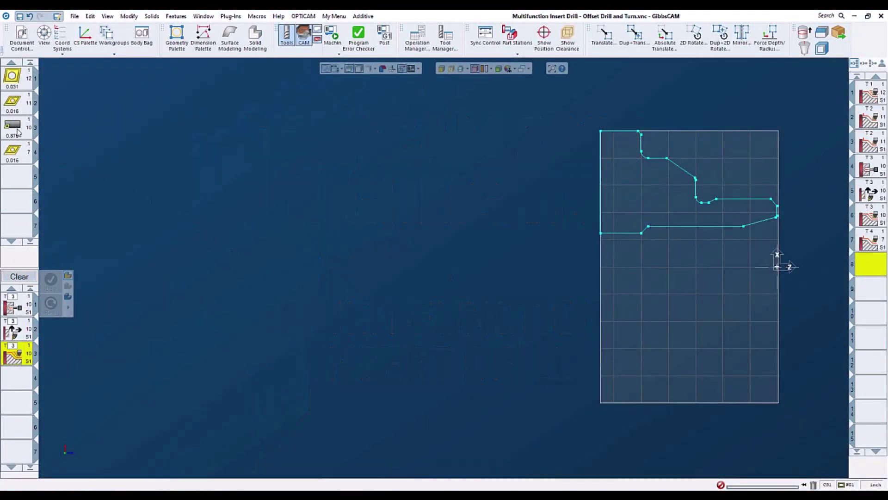
- Open the tool 3 multifunction drill definition and inspect its 3D preview, toggling the revolved tool shape on and off
{"action": "left_click", "coordinate": [17, 133]}
{"action": "double_click", "coordinate": [17, 132]}
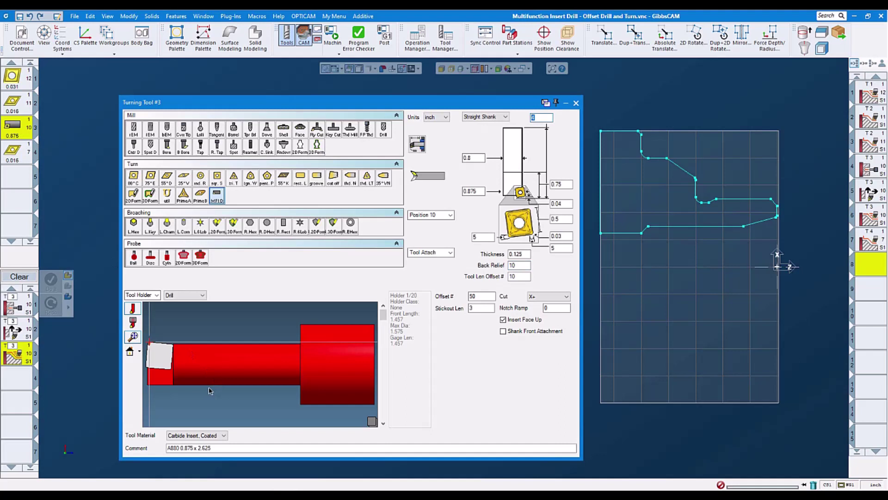
{"action": "left_click_drag", "start_coordinate": [208, 390], "coordinate": [327, 409]}
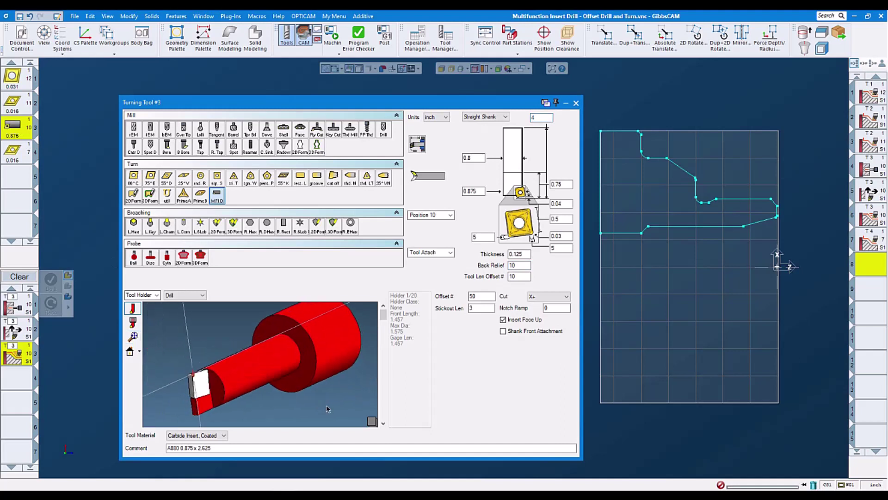
{"action": "left_click", "coordinate": [372, 421]}
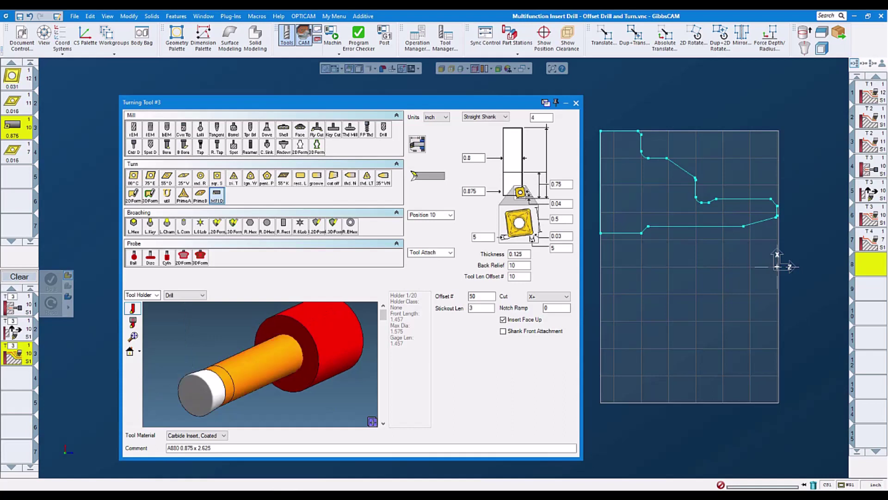
{"action": "left_click", "coordinate": [371, 422]}
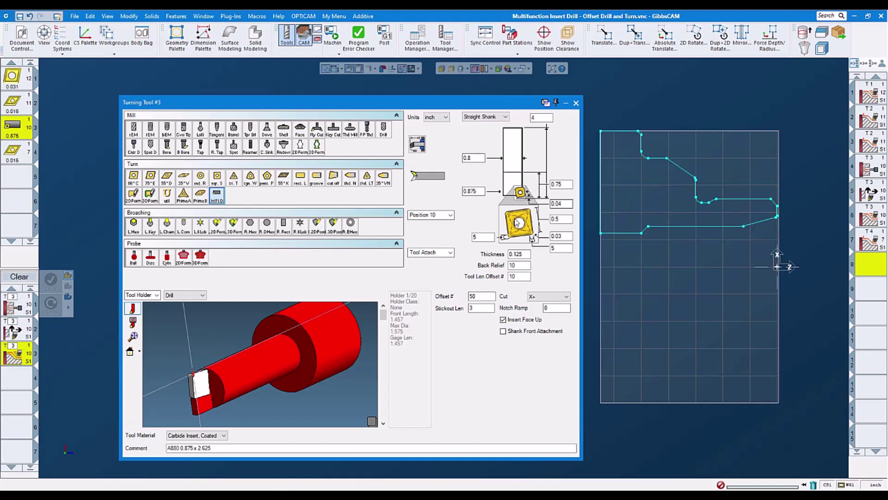
- Set the multifunction drill's insert size to 0.475 and its corner radius to 0.01
{"action": "double_click", "coordinate": [571, 219]}
{"action": "key", "text": "BackSpace"}
{"action": "type", "text": "475"}
{"action": "left_click", "coordinate": [573, 236]}
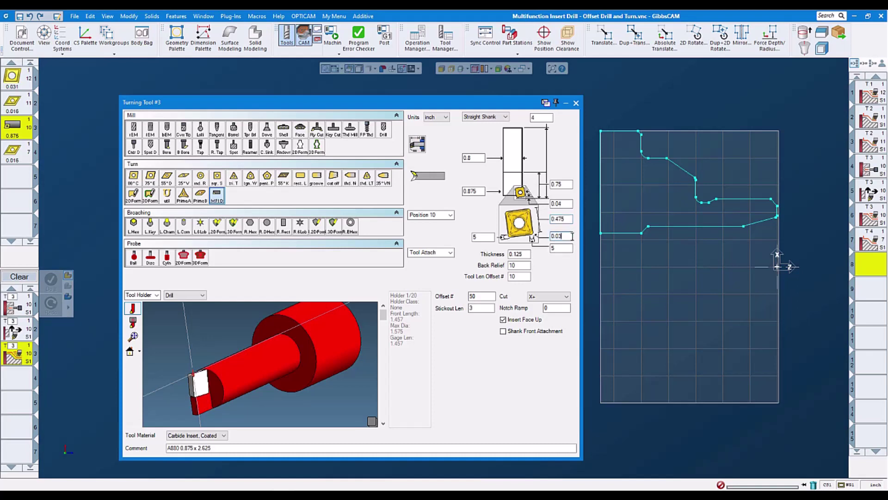
{"action": "key", "text": "BackSpace"}
{"action": "key", "text": "BackSpace"}
{"action": "key", "text": "BackSpace"}
{"action": "key", "text": "BackSpace"}
{"action": "type", "text": "0.01"}
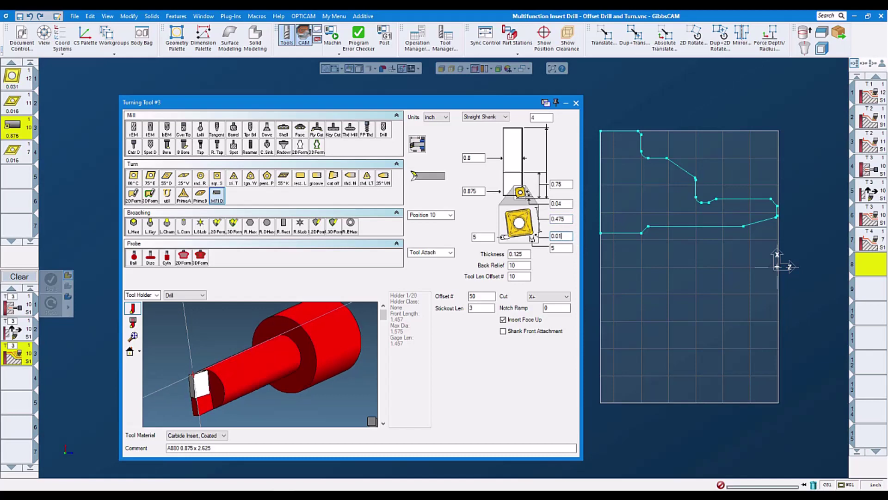
- Try a value of 0 for the insert angle listed below the corner radius and restore it to 5
{"action": "double_click", "coordinate": [567, 218]}
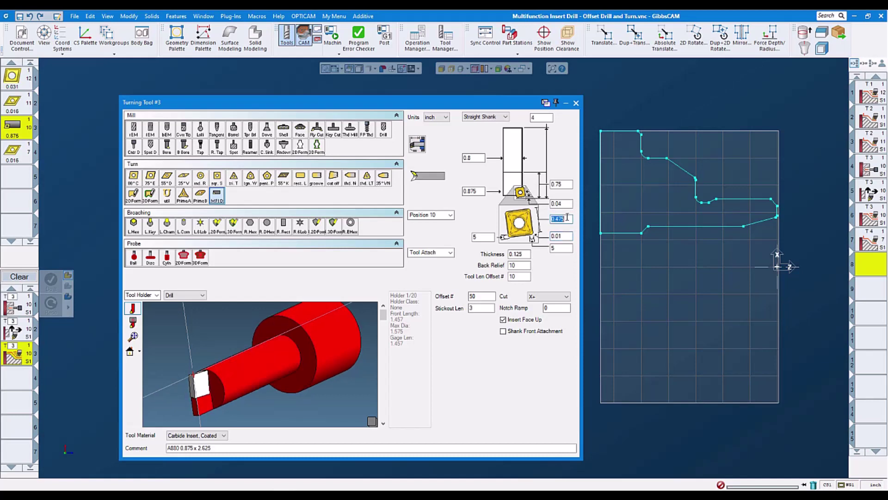
{"action": "left_click", "coordinate": [563, 249]}
{"action": "left_click_drag", "start_coordinate": [278, 406], "coordinate": [303, 381]}
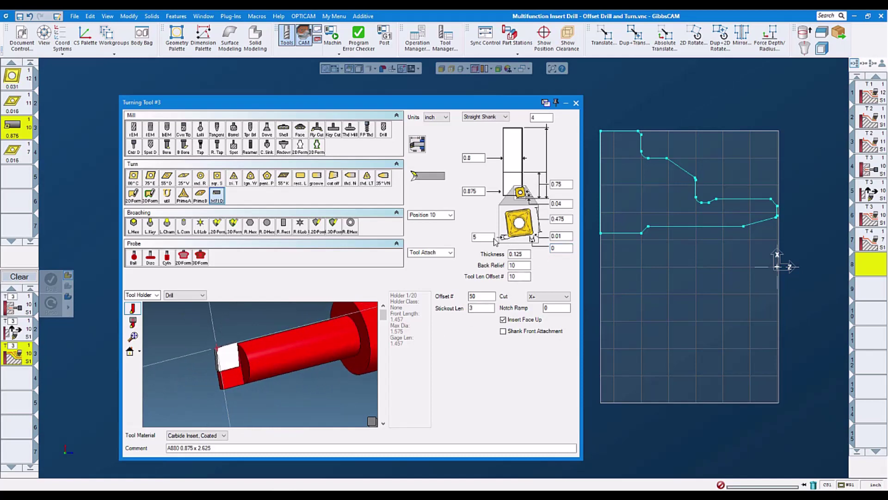
{"action": "double_click", "coordinate": [476, 237]}
{"action": "double_click", "coordinate": [559, 248]}
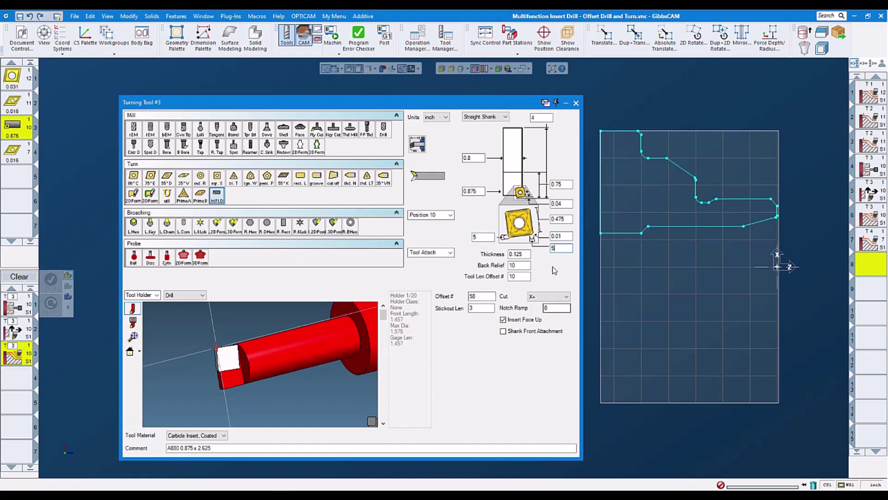
- Set the insert's Back Relief to 0 and close the tool definition
{"action": "double_click", "coordinate": [523, 265]}
{"action": "type", "text": "0"}
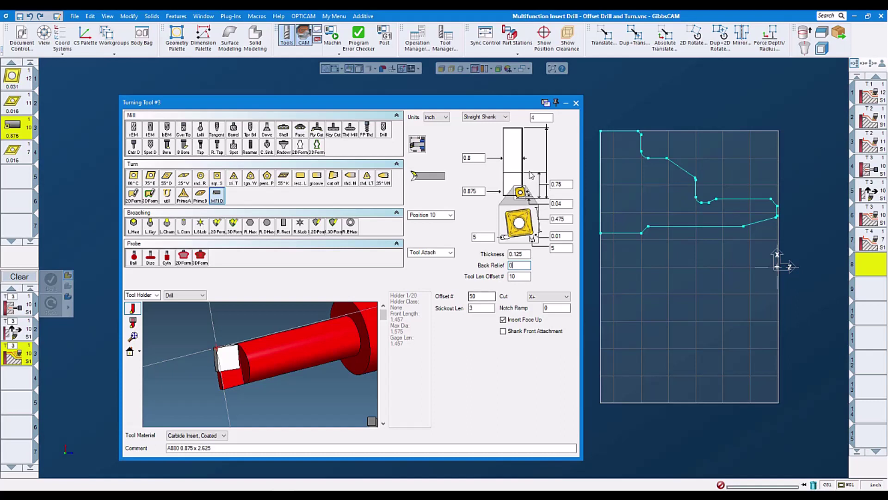
{"action": "left_click", "coordinate": [578, 104]}
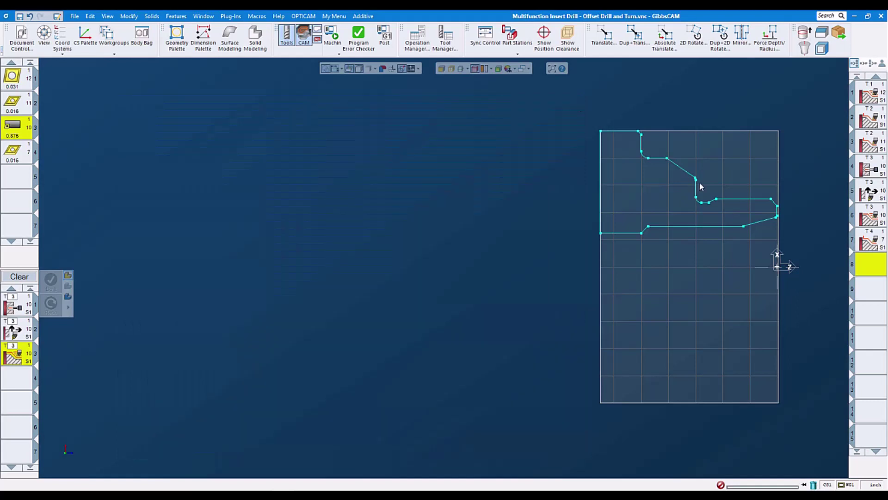
- Regenerate the tool 3 drilling operation with the X offset referenced to Insert Edge, and again with it set back to Tool Center
{"action": "left_click", "coordinate": [870, 165]}
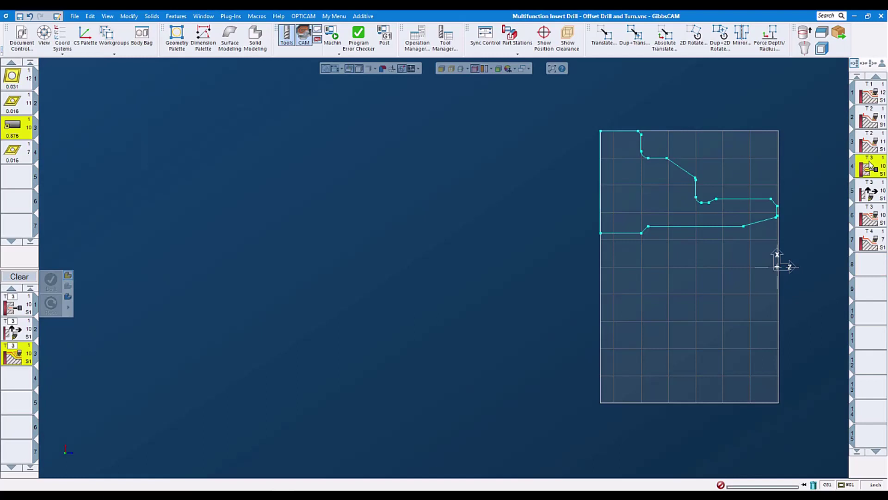
{"action": "double_click", "coordinate": [871, 165]}
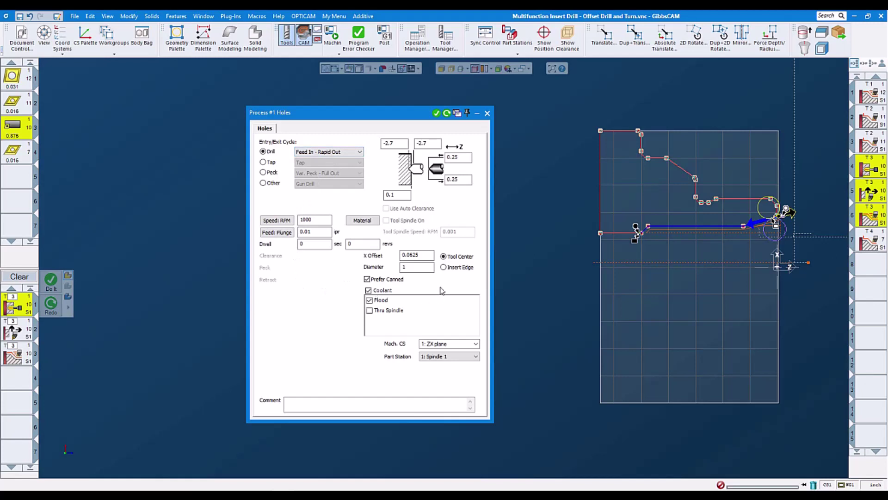
{"action": "left_click", "coordinate": [402, 267]}
{"action": "left_click", "coordinate": [444, 268]}
{"action": "left_click", "coordinate": [446, 114]}
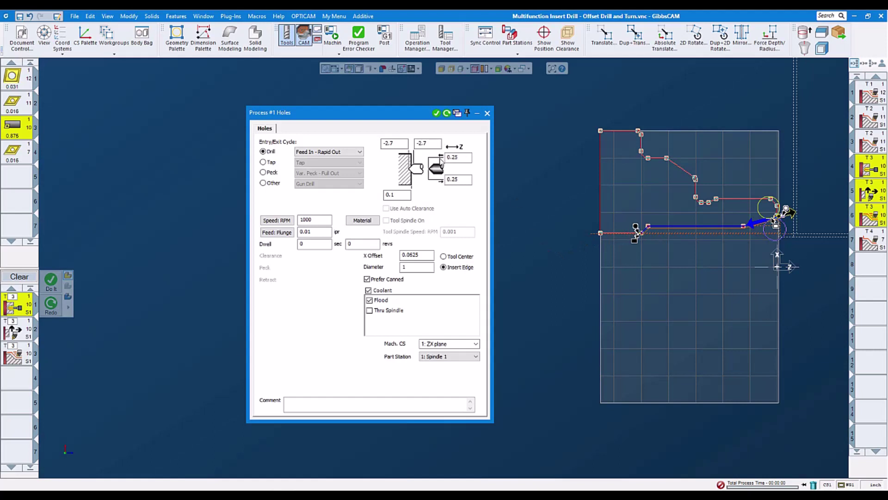
{"action": "left_click", "coordinate": [443, 257]}
{"action": "left_click", "coordinate": [447, 114]}
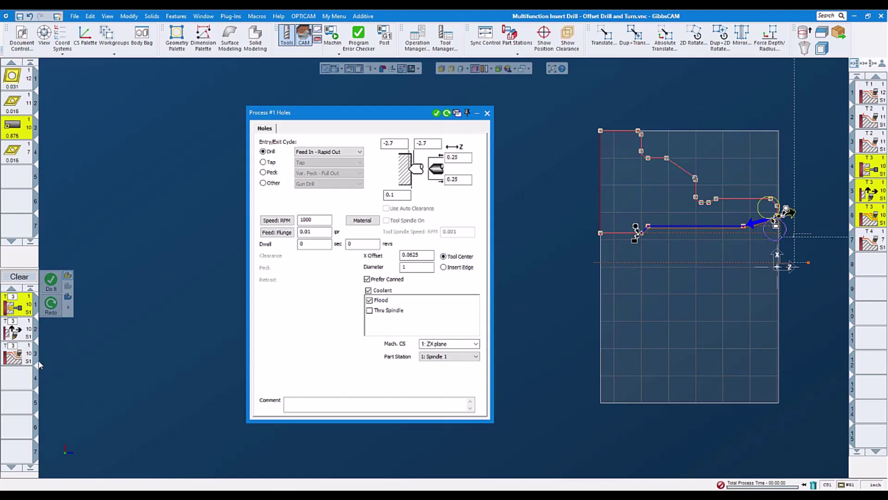
- Open the tool 3 Front ID roughing process, regenerate its toolpath and close the process settings
{"action": "left_click", "coordinate": [24, 360]}
{"action": "double_click", "coordinate": [23, 360]}
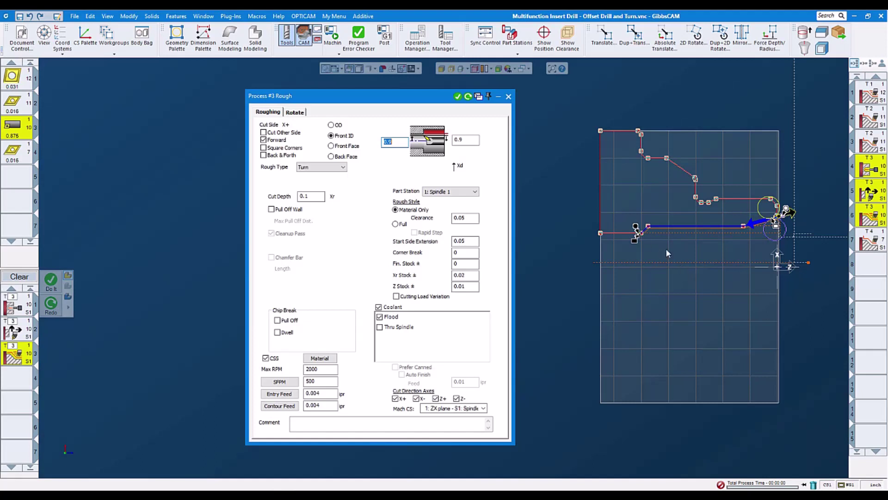
{"action": "left_click", "coordinate": [468, 96]}
{"action": "left_click", "coordinate": [509, 96]}
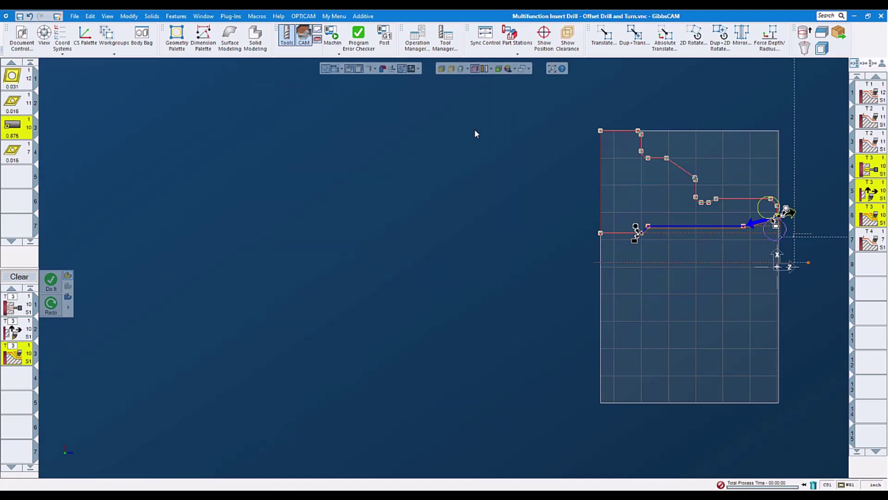
- Run the machine simulation of the tool 3 operations from an angled view, starting slowly and raising the playback speed
{"action": "left_click", "coordinate": [334, 40]}
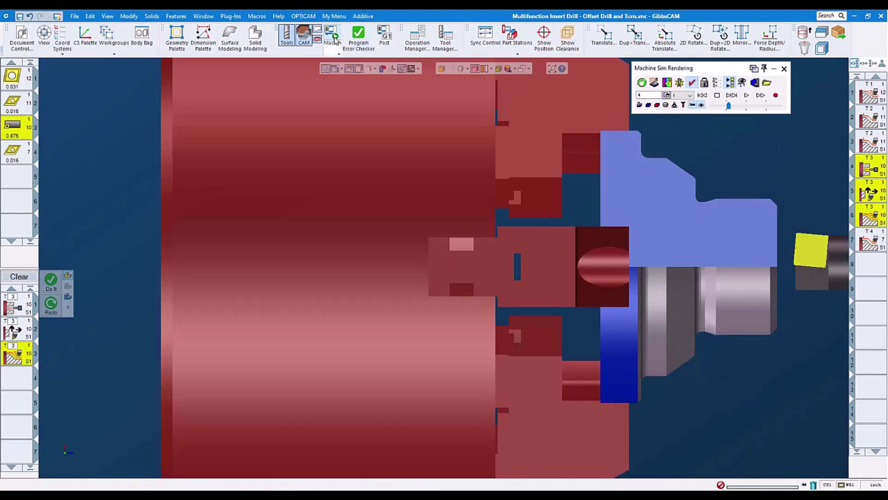
{"action": "middle_click_drag", "start_coordinate": [668, 290], "coordinate": [377, 408]}
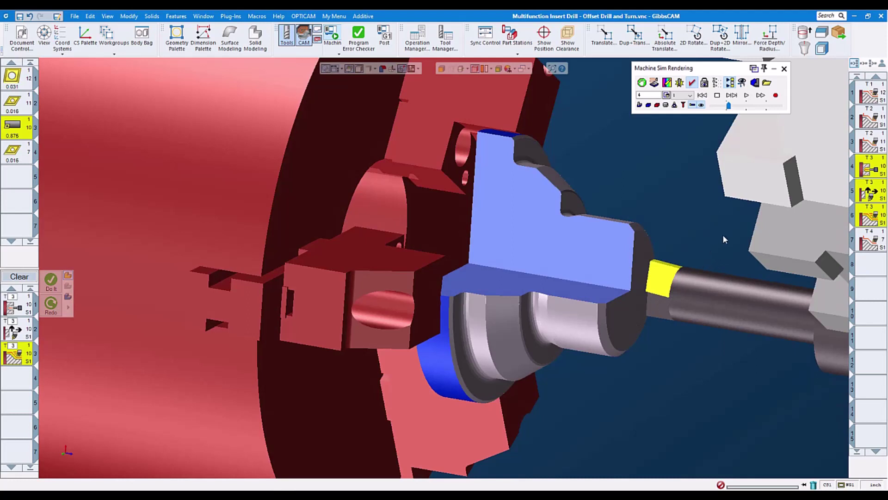
{"action": "left_click", "coordinate": [718, 105]}
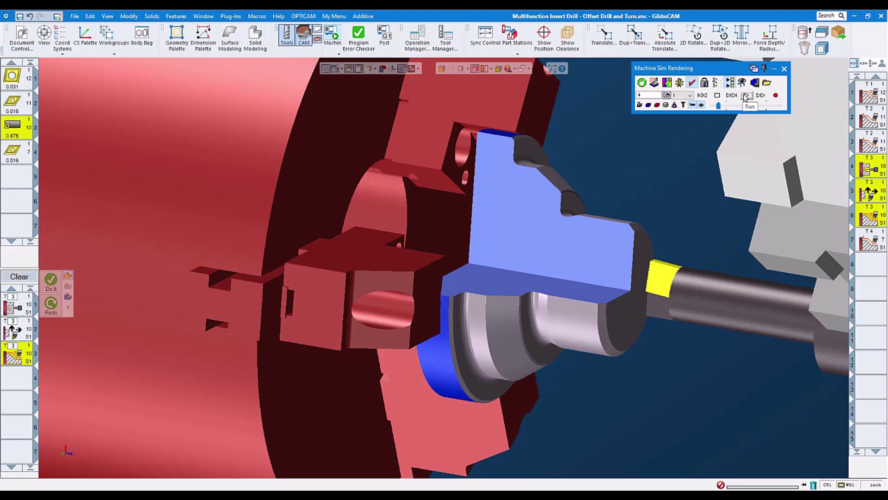
{"action": "left_click", "coordinate": [746, 95]}
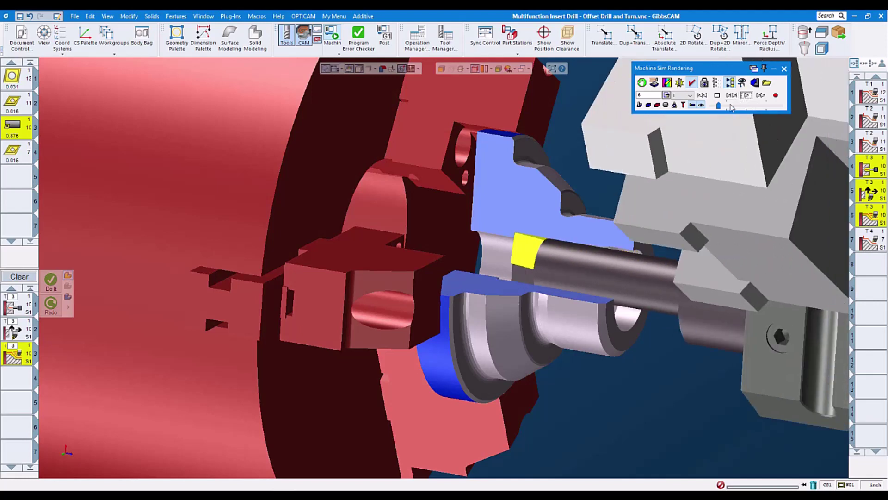
{"action": "left_click", "coordinate": [731, 106]}
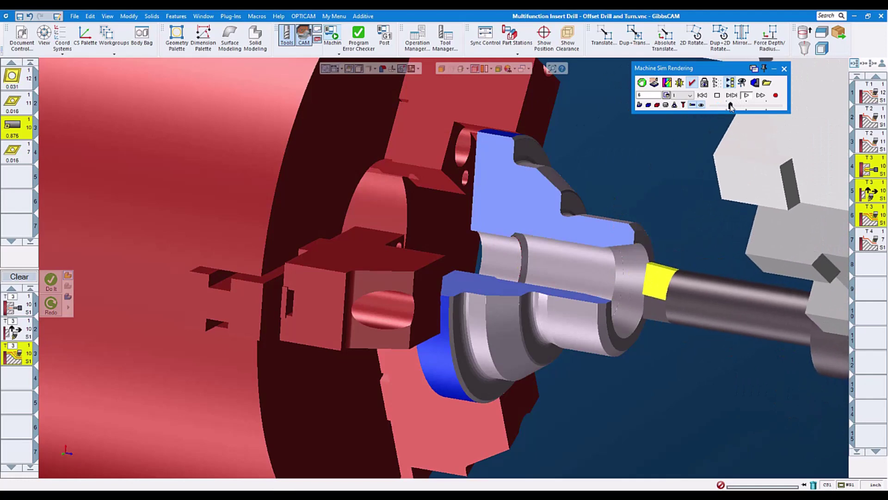